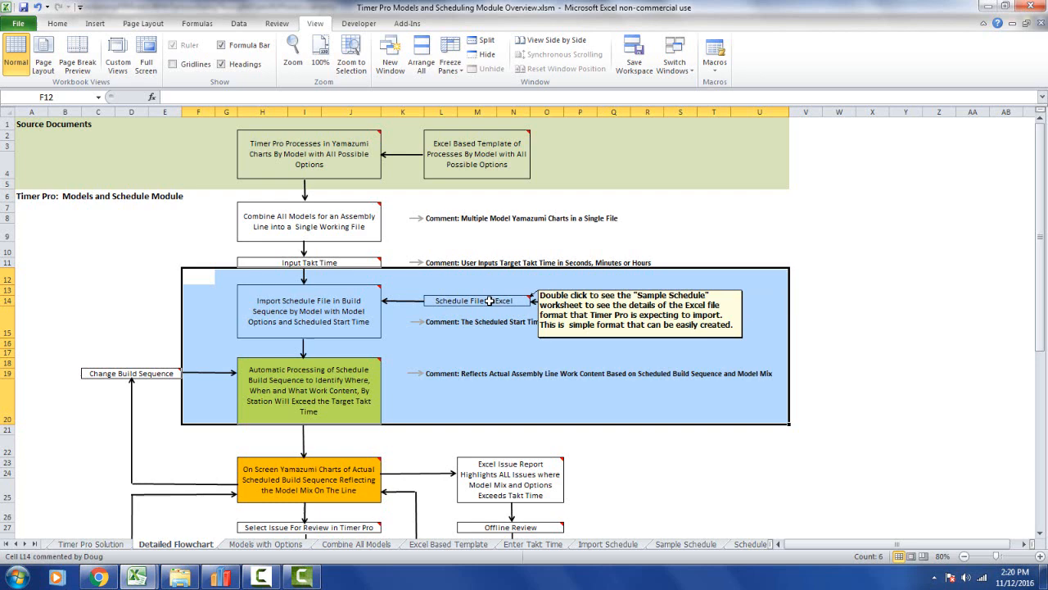
- Jump to the Sample Schedule sheet and walk through its notes down to the Sequence column description
{"action": "double_click", "coordinate": [489, 300]}
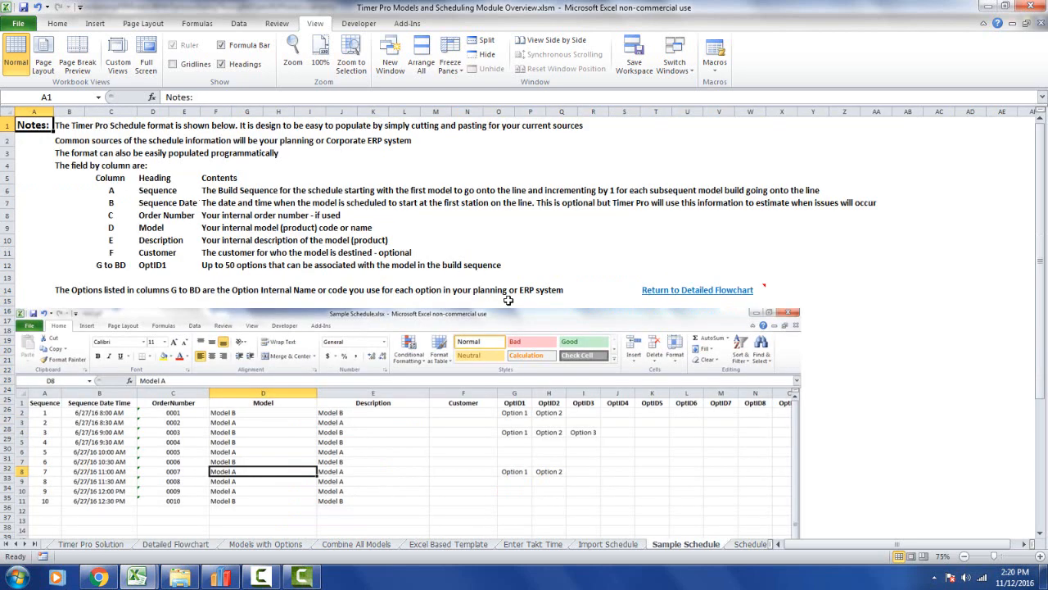
{"action": "left_click", "coordinate": [62, 124]}
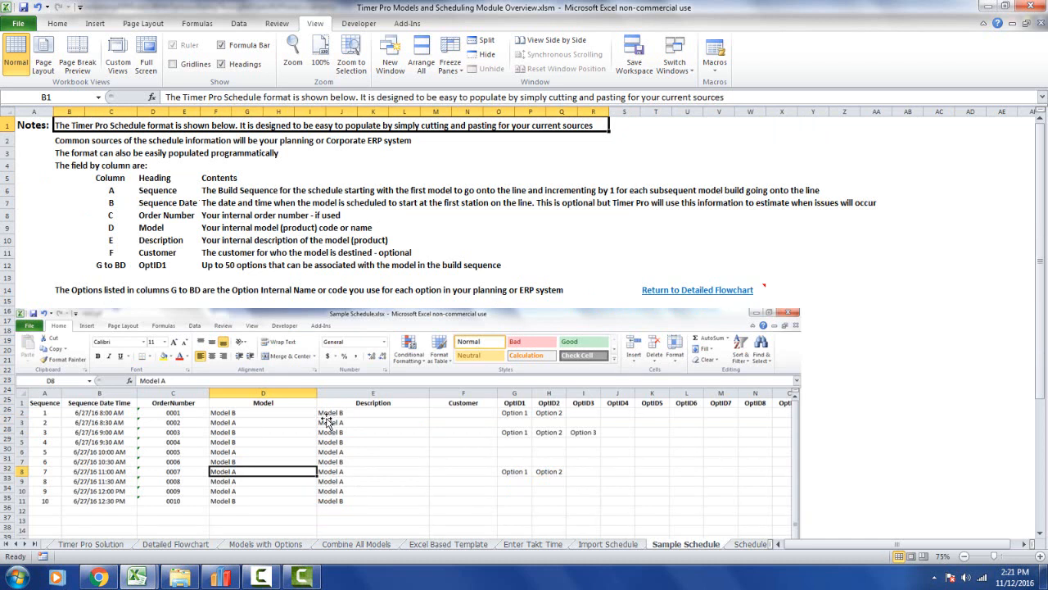
{"action": "left_click", "coordinate": [66, 140]}
{"action": "left_click", "coordinate": [85, 140]}
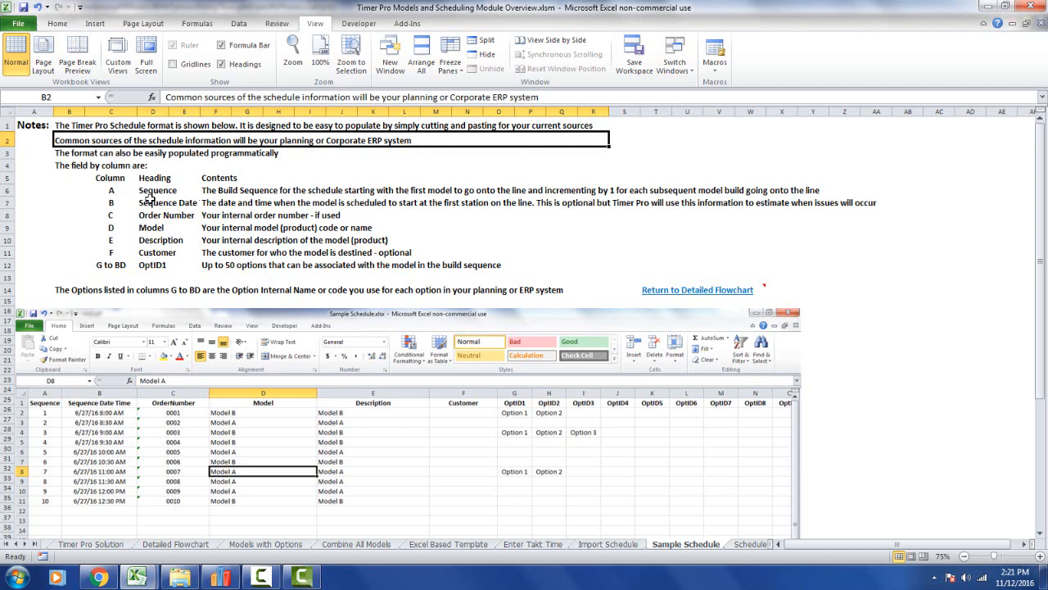
{"action": "left_click", "coordinate": [104, 153]}
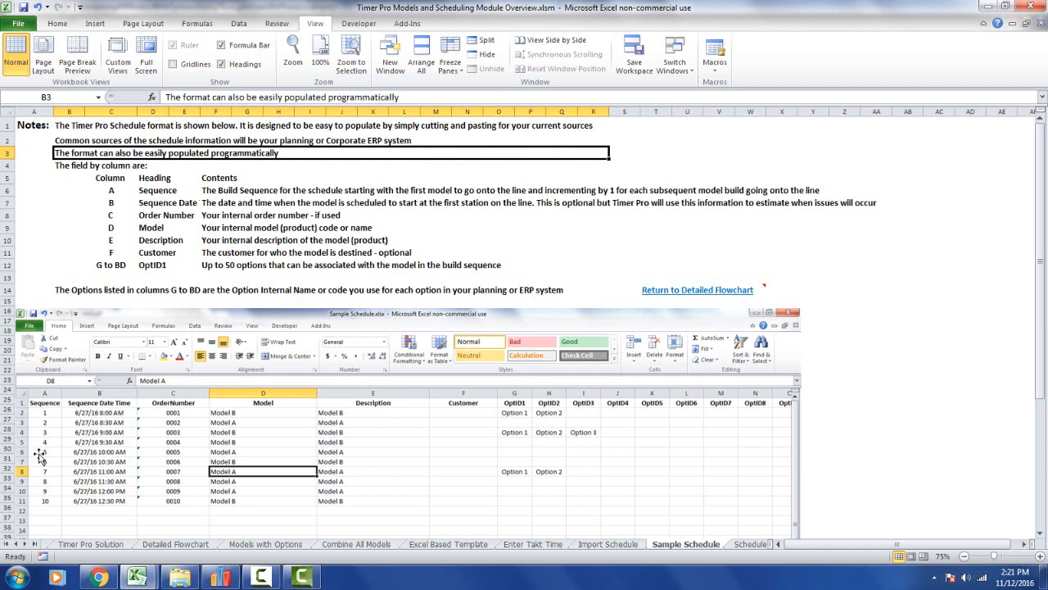
{"action": "left_click", "coordinate": [235, 189]}
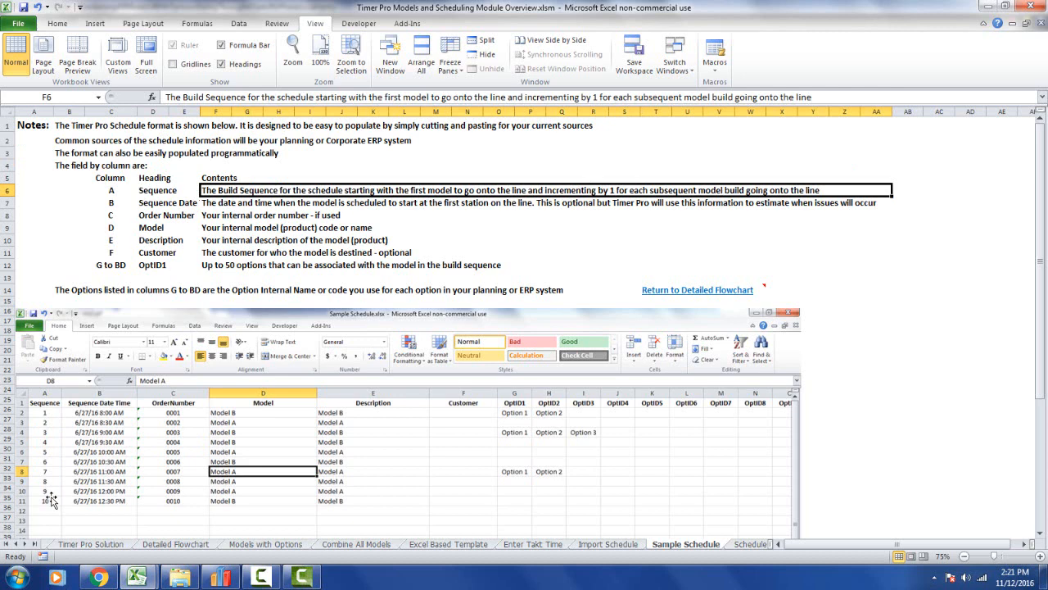
{"action": "left_click", "coordinate": [152, 206]}
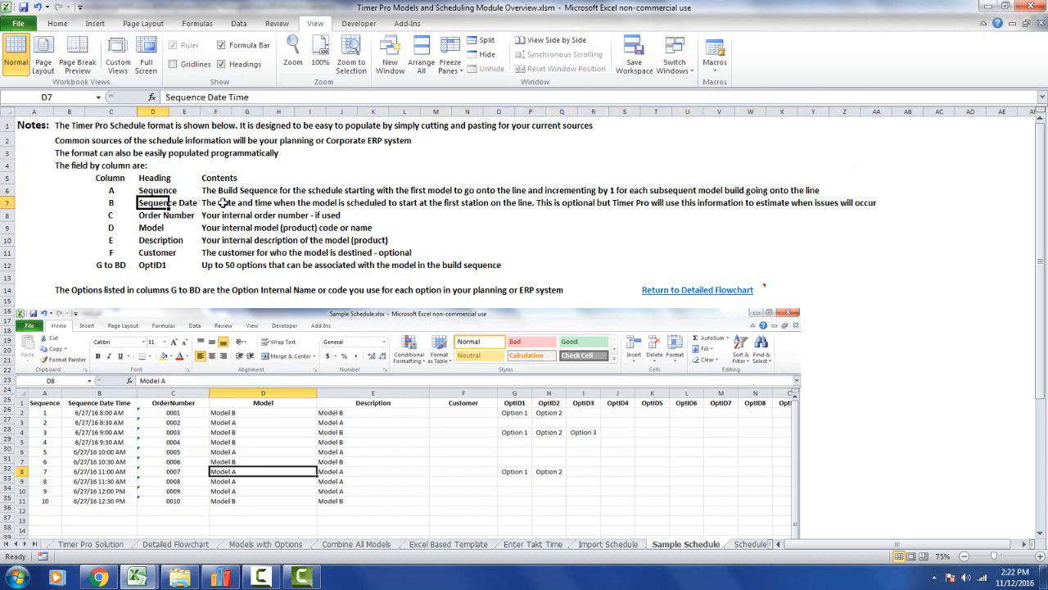
{"action": "left_click", "coordinate": [221, 202]}
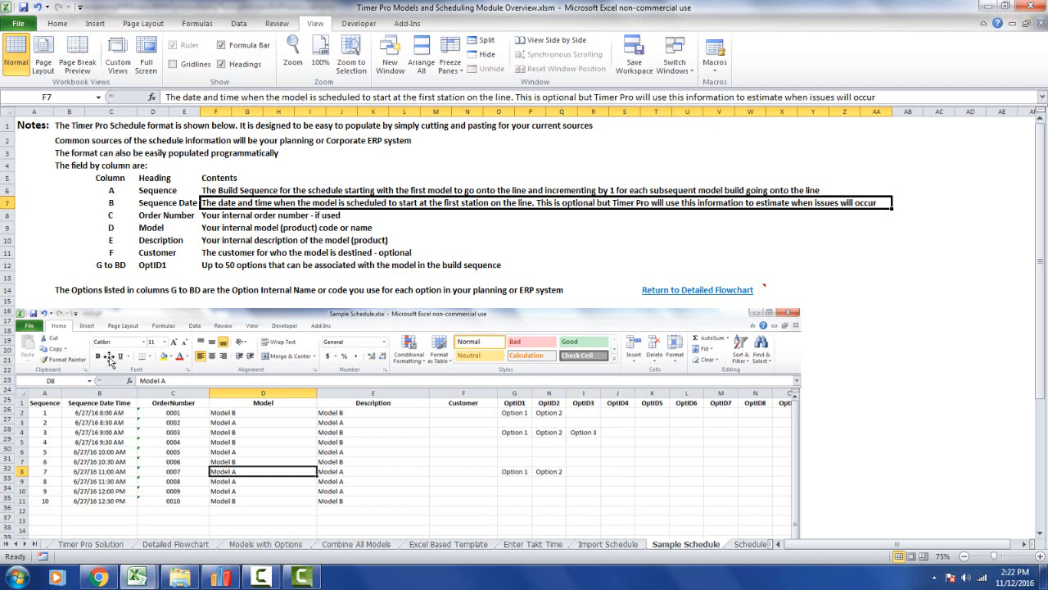
{"action": "left_click", "coordinate": [227, 218]}
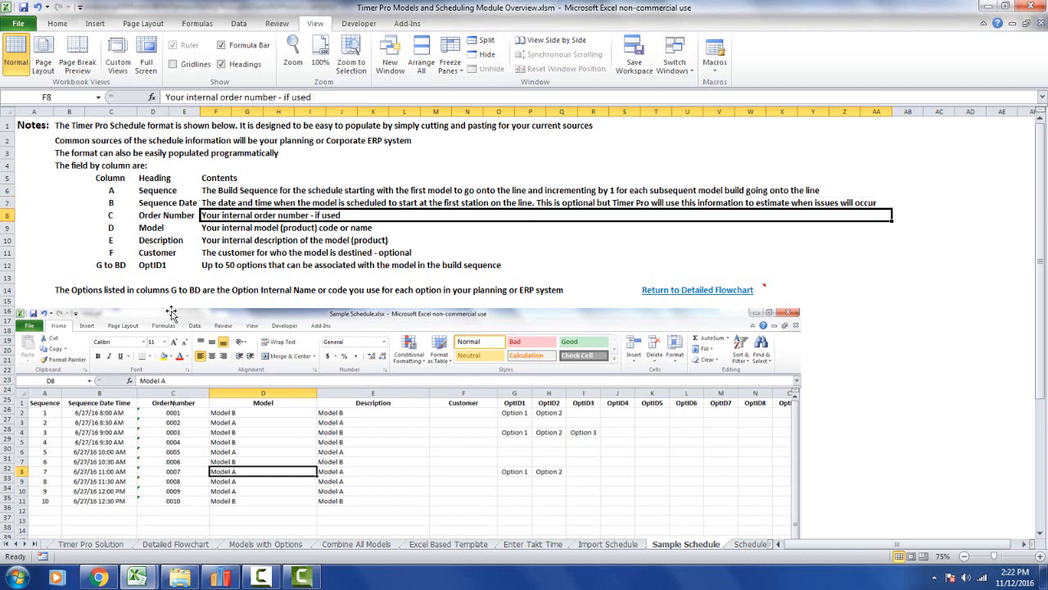
{"action": "left_click", "coordinate": [237, 227]}
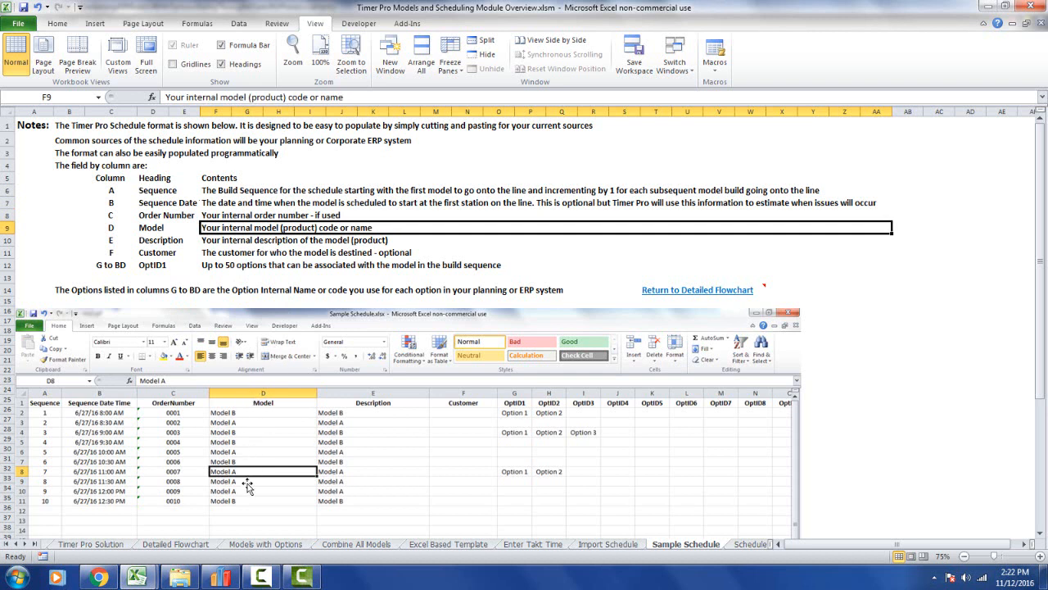
{"action": "left_click", "coordinate": [217, 239]}
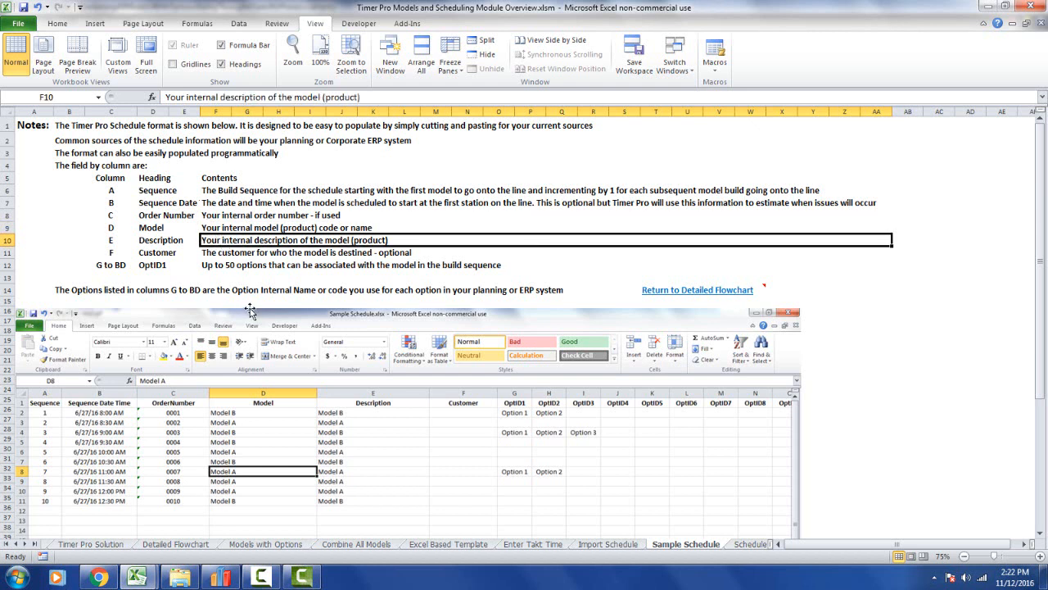
{"action": "left_click", "coordinate": [237, 252]}
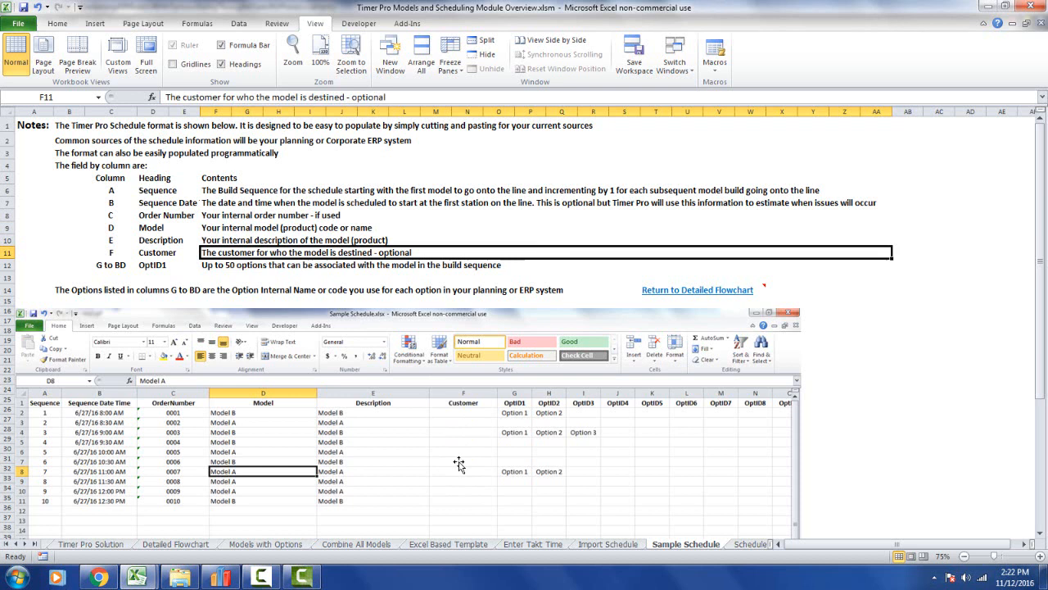
{"action": "left_click", "coordinate": [221, 268]}
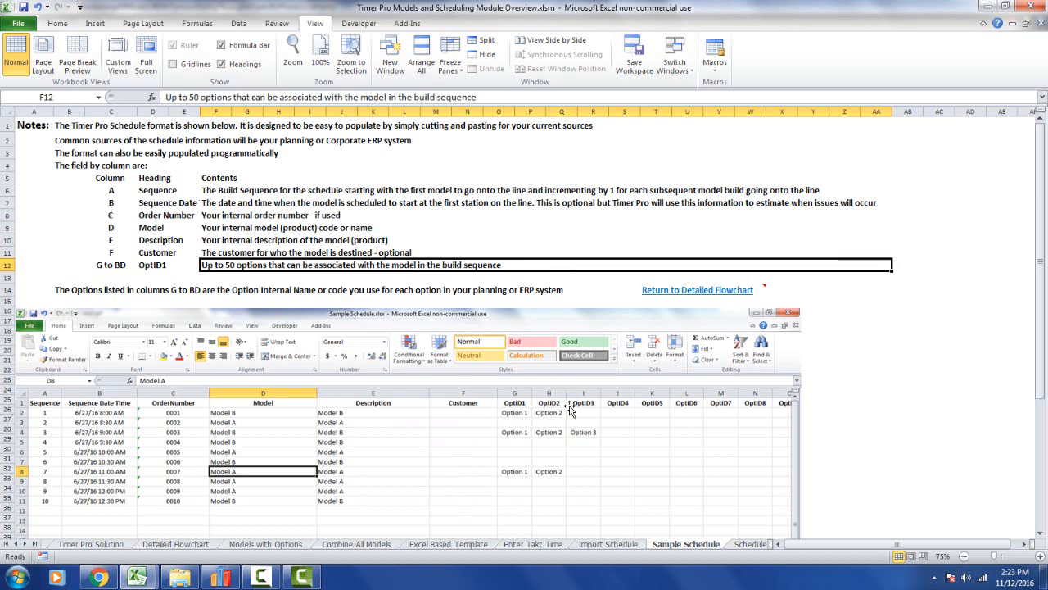
{"action": "left_click", "coordinate": [216, 417]}
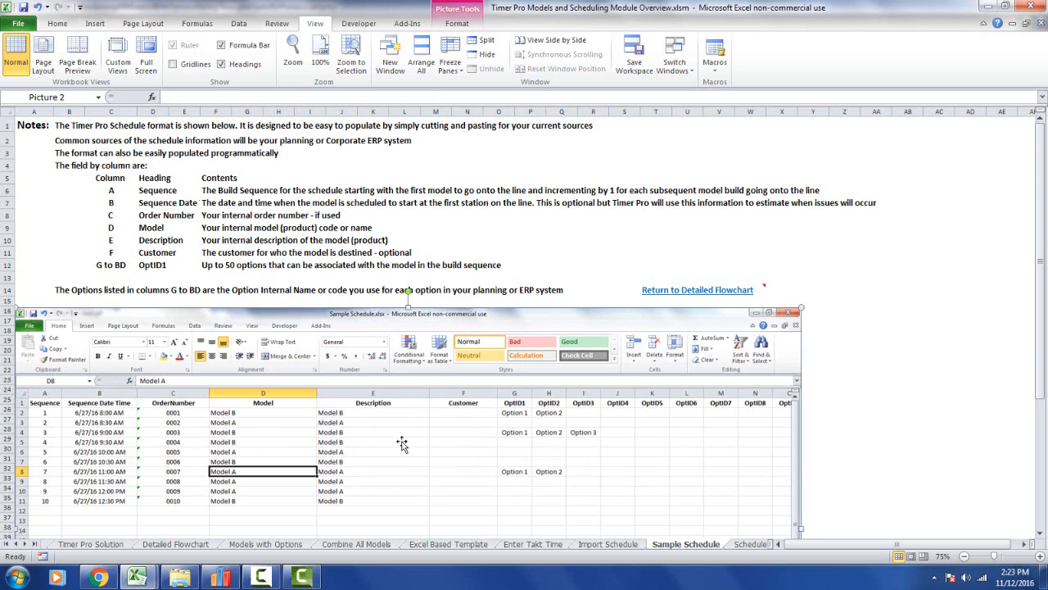
- Return to the Detailed Flowchart sheet of the workbook
{"action": "left_click", "coordinate": [175, 544]}
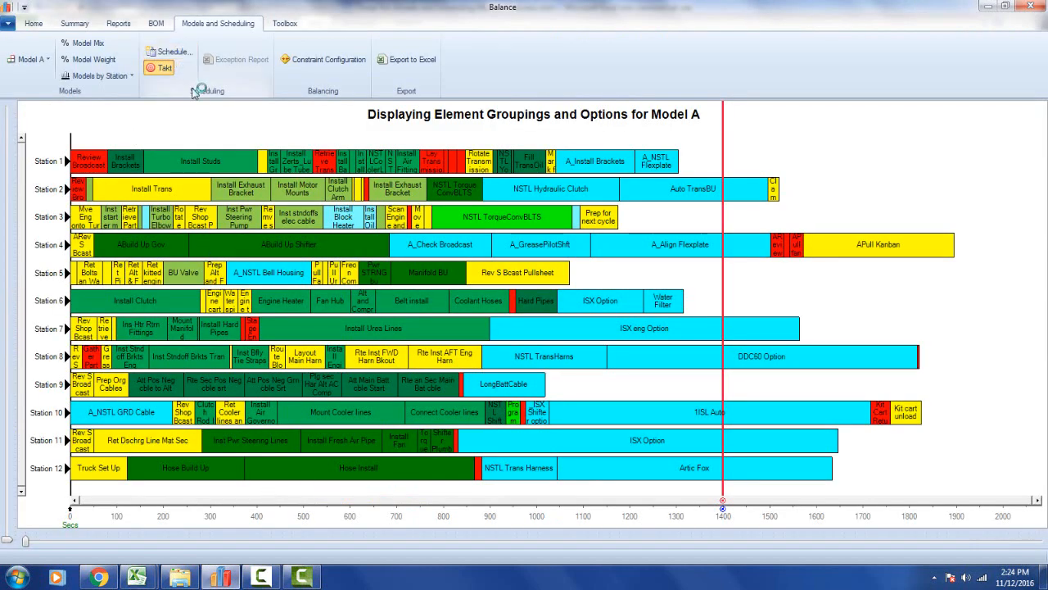
- Start a schedule import and select Sample Schedule.xlsx from the Schedule Files folder
{"action": "left_click", "coordinate": [174, 52]}
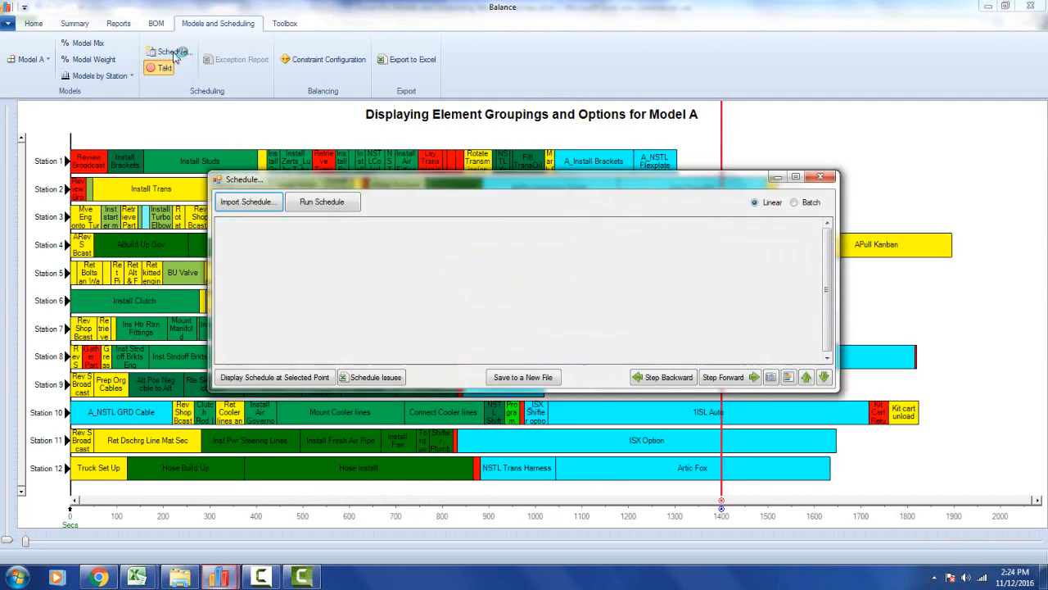
{"action": "left_click", "coordinate": [258, 204]}
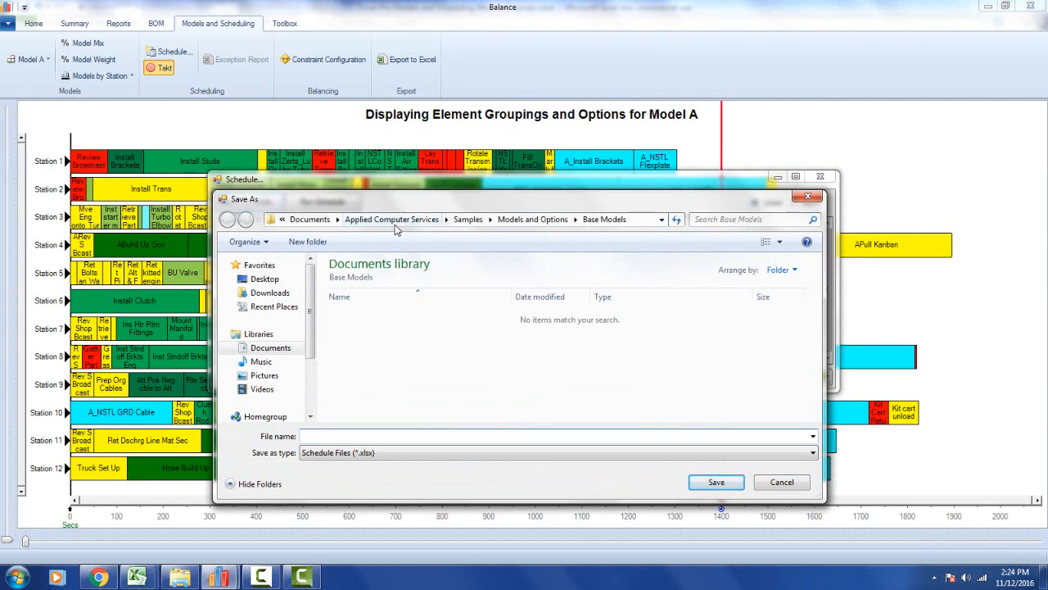
{"action": "left_click", "coordinate": [532, 220]}
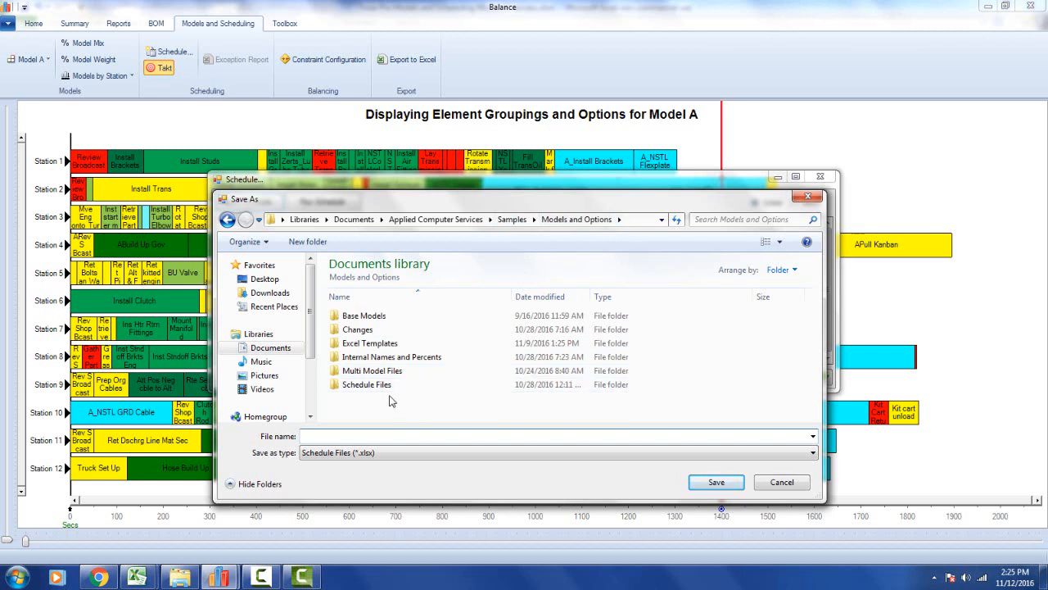
{"action": "double_click", "coordinate": [369, 385]}
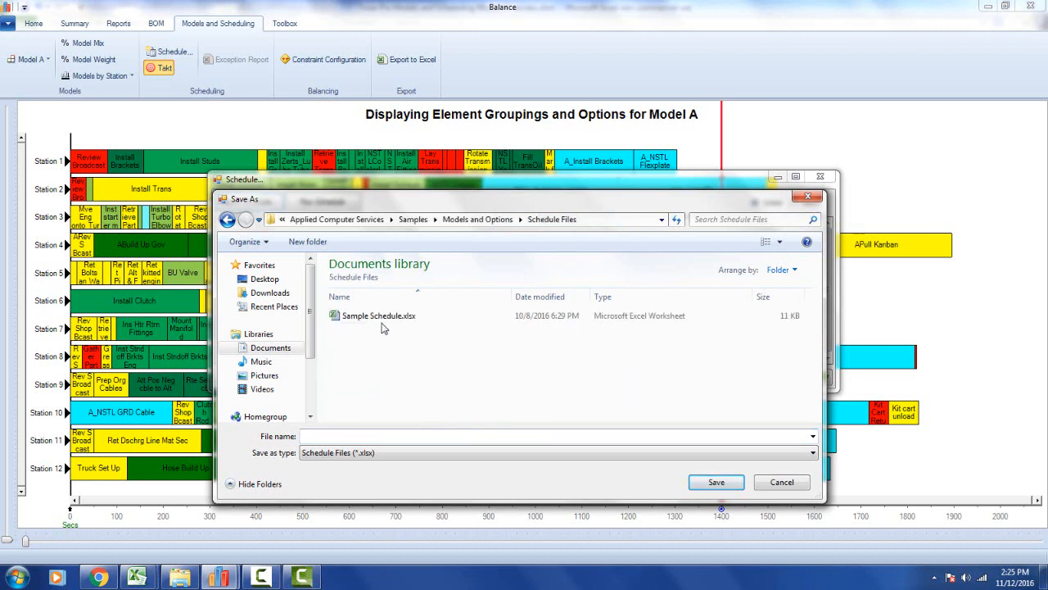
{"action": "mouse_move", "coordinate": [381, 316]}
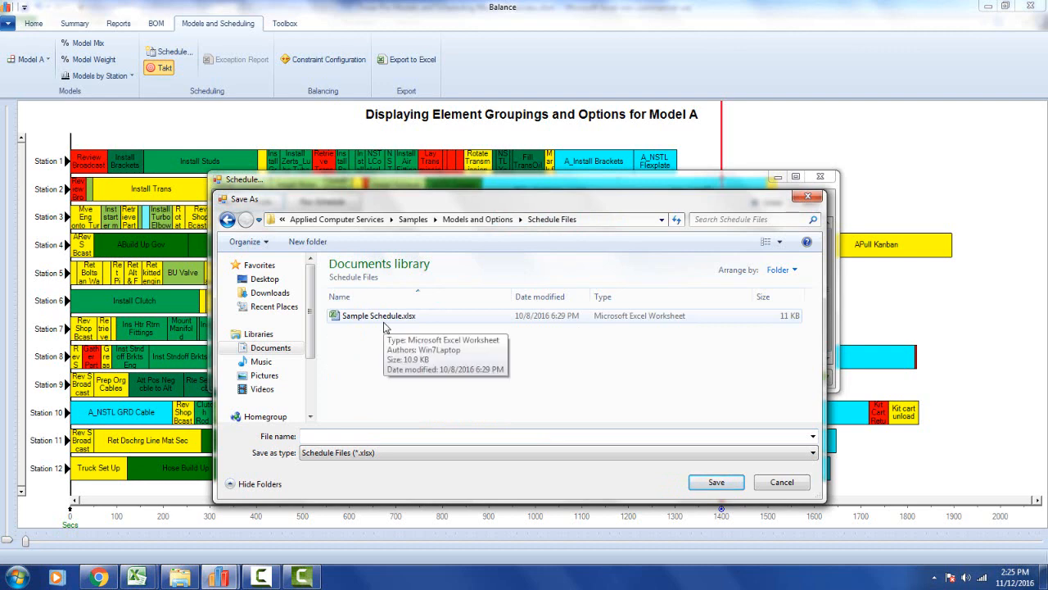
{"action": "left_click", "coordinate": [381, 322]}
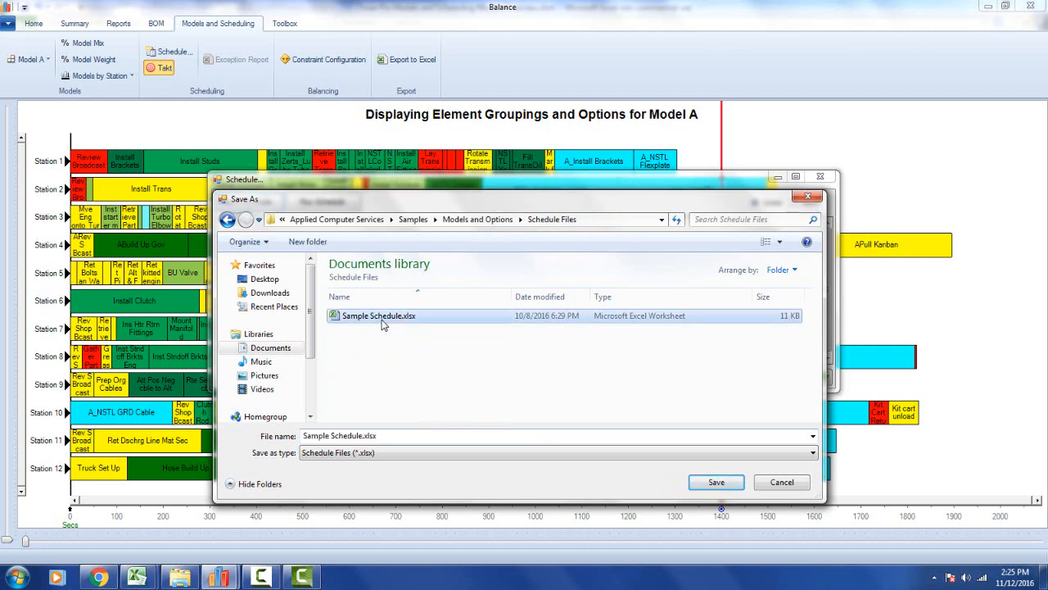
- Confirm the import so the ten sample builds fill the schedule grid
{"action": "left_click", "coordinate": [718, 484]}
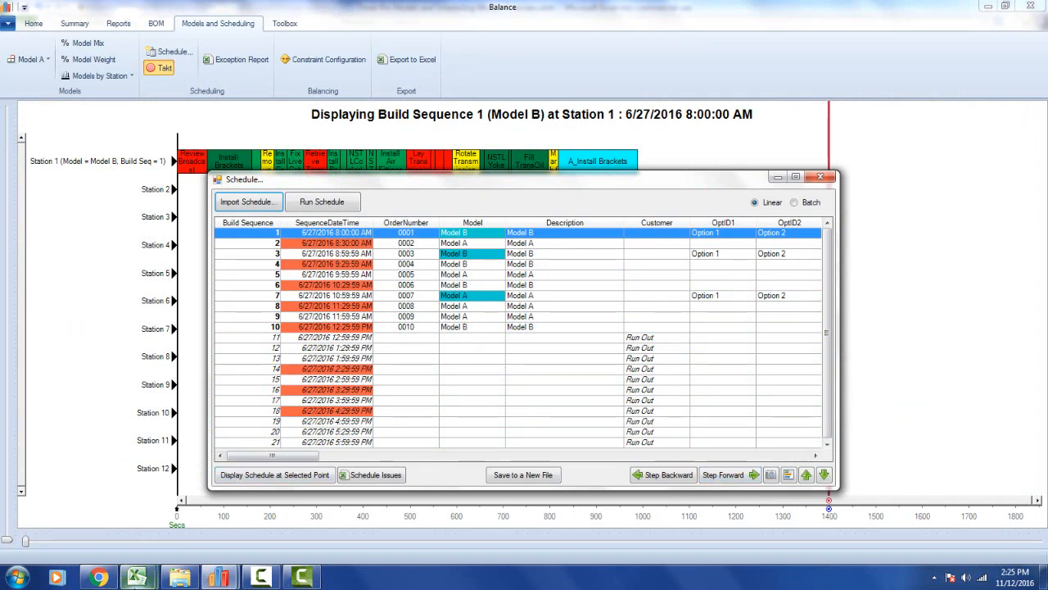
- Switch back to the Excel workbook showing the Detailed Flowchart
{"action": "mouse_move", "coordinate": [137, 577]}
{"action": "left_click", "coordinate": [82, 504]}
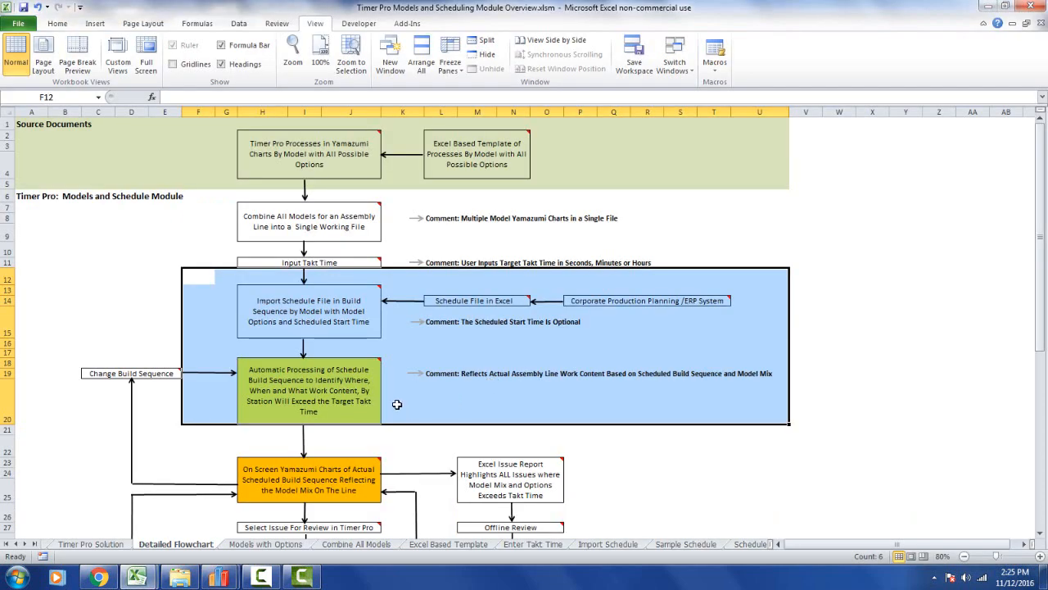